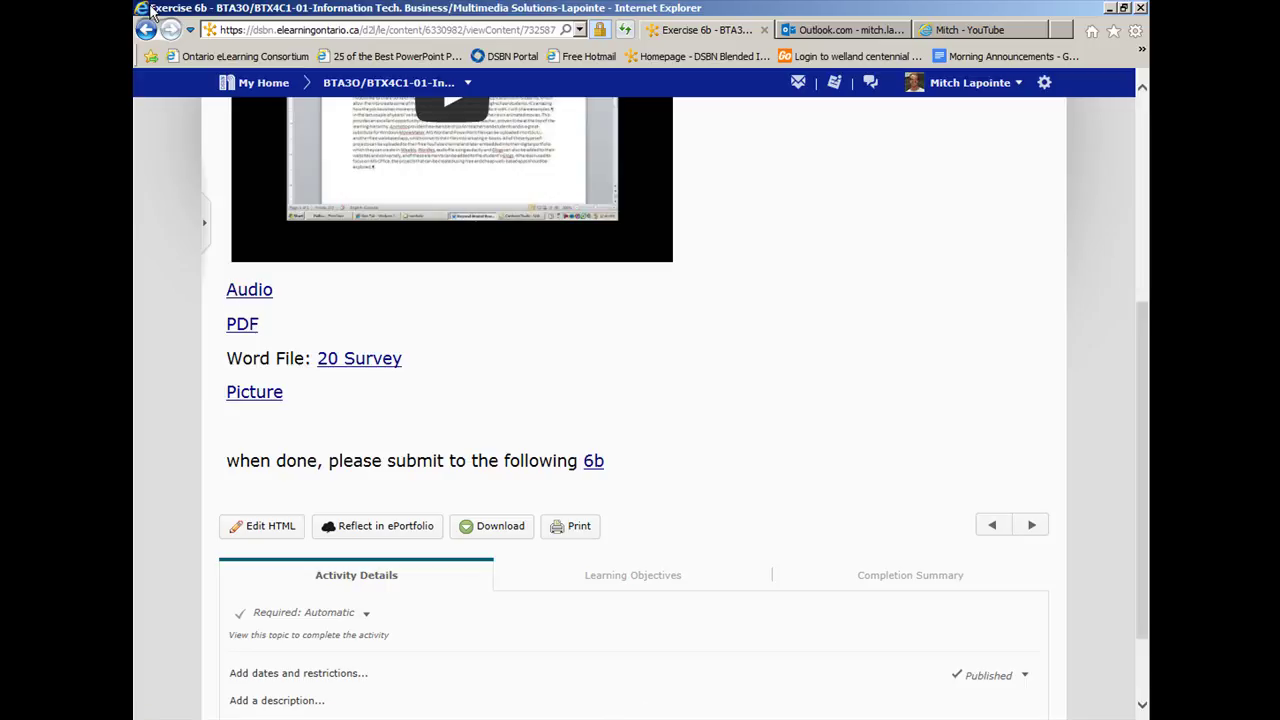
Step: Open the Exercise 6b Audio file, 20.mp3, directly so it plays in VLC media player
{"action": "left_click", "coordinate": [250, 290]}
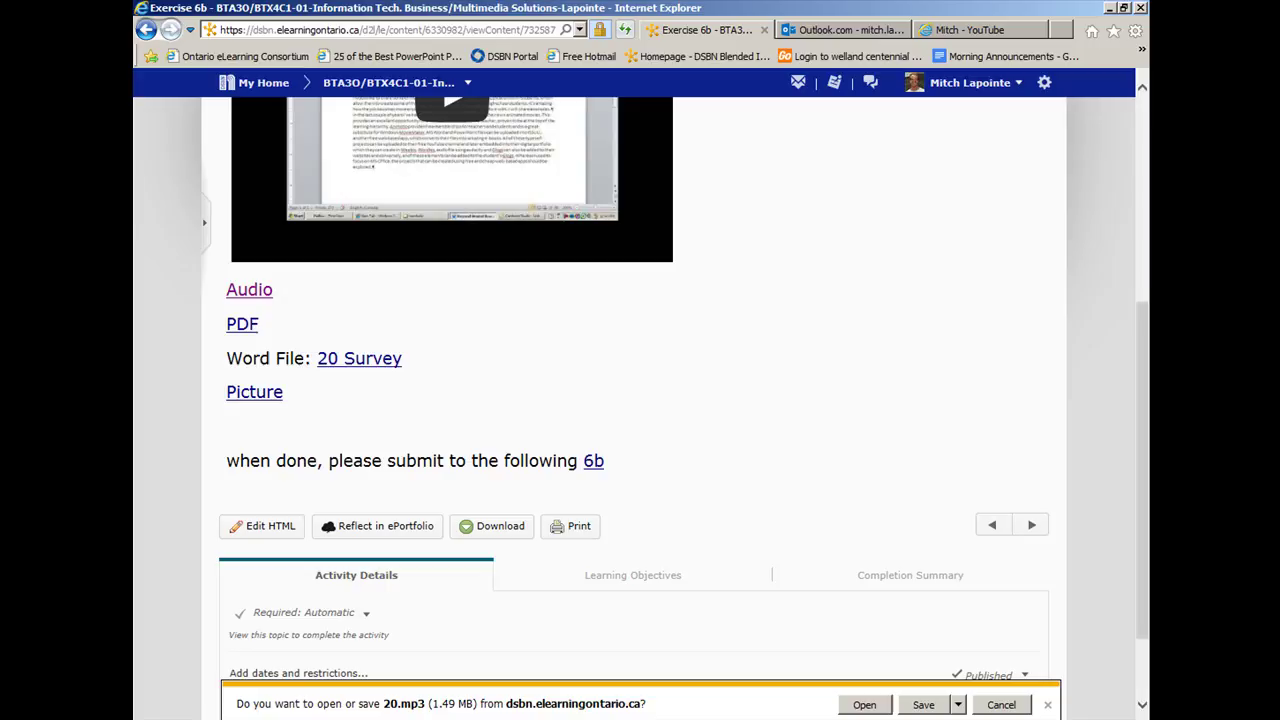
{"action": "left_click", "coordinate": [866, 706]}
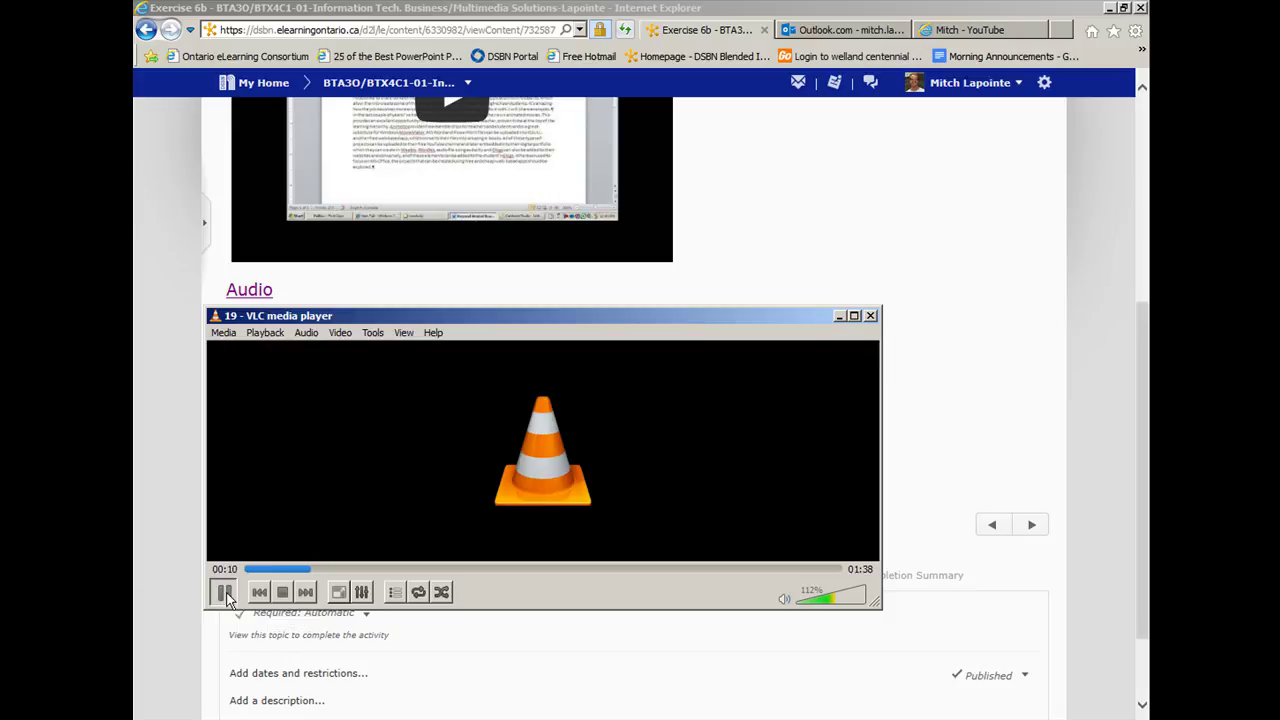
Step: Minimize VLC media player and resume the audio from its taskbar thumbnail
{"action": "left_click", "coordinate": [223, 594]}
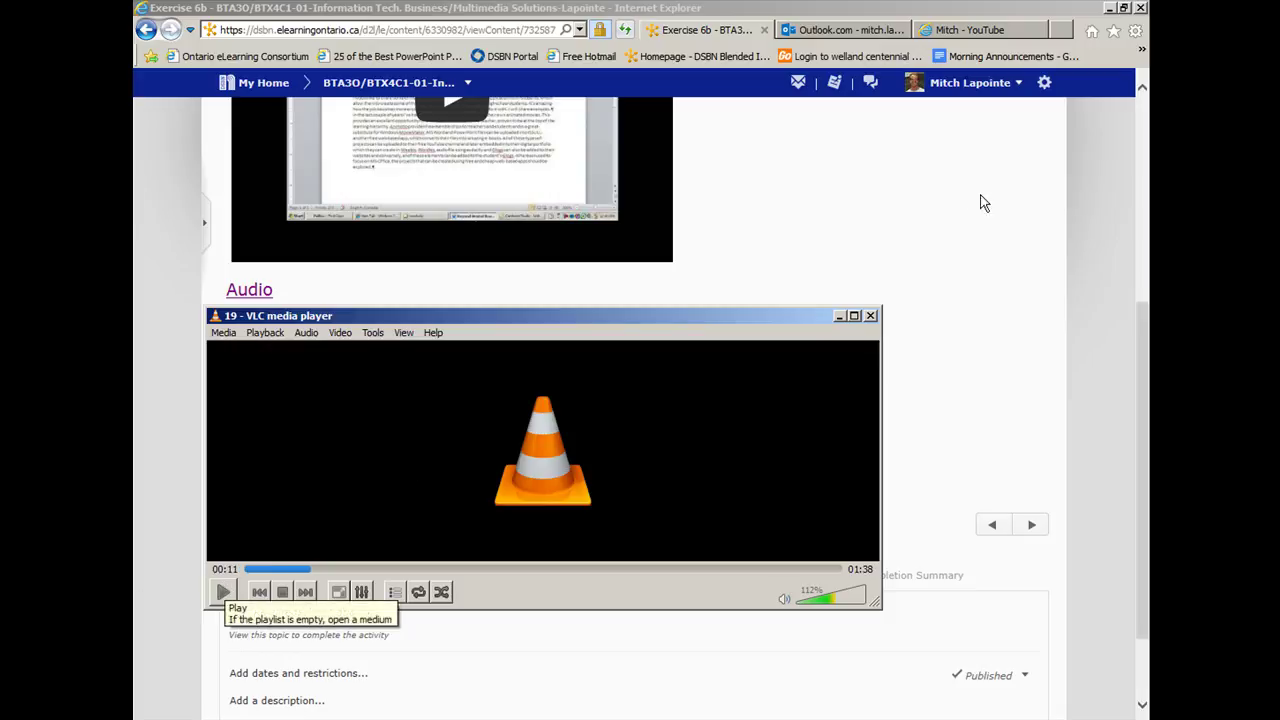
{"action": "left_click", "coordinate": [840, 316]}
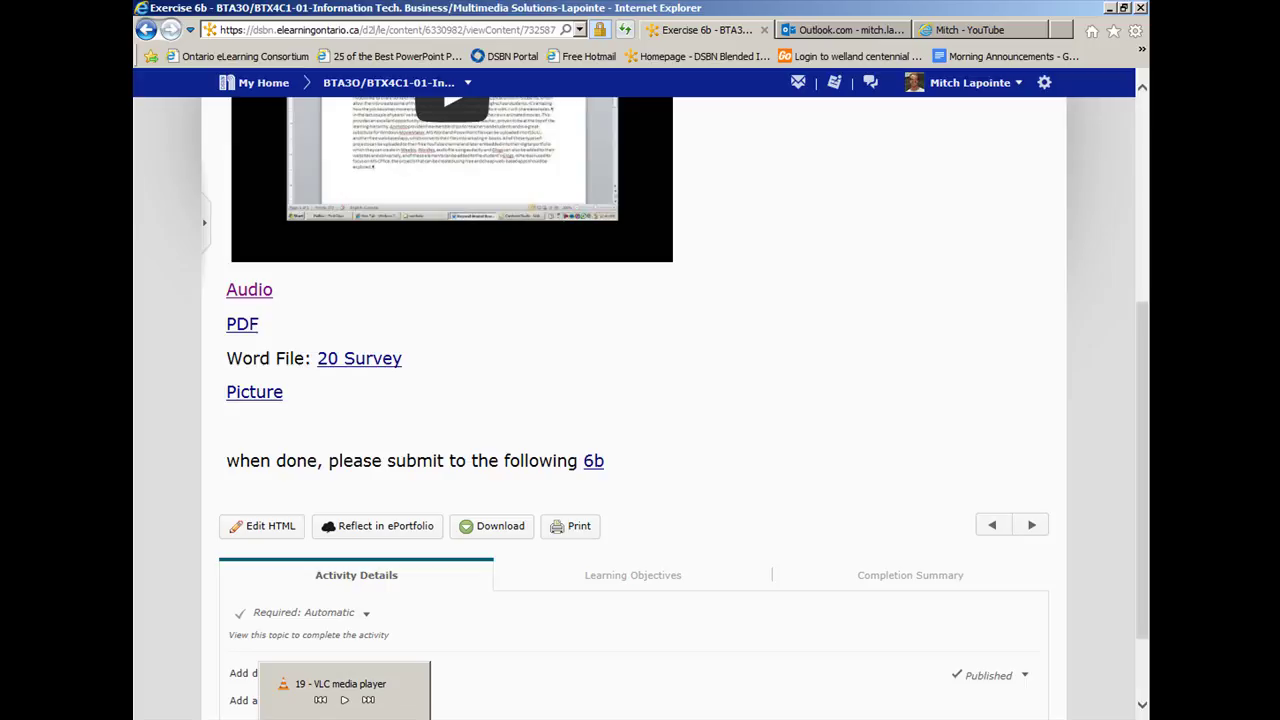
{"action": "left_click", "coordinate": [345, 700]}
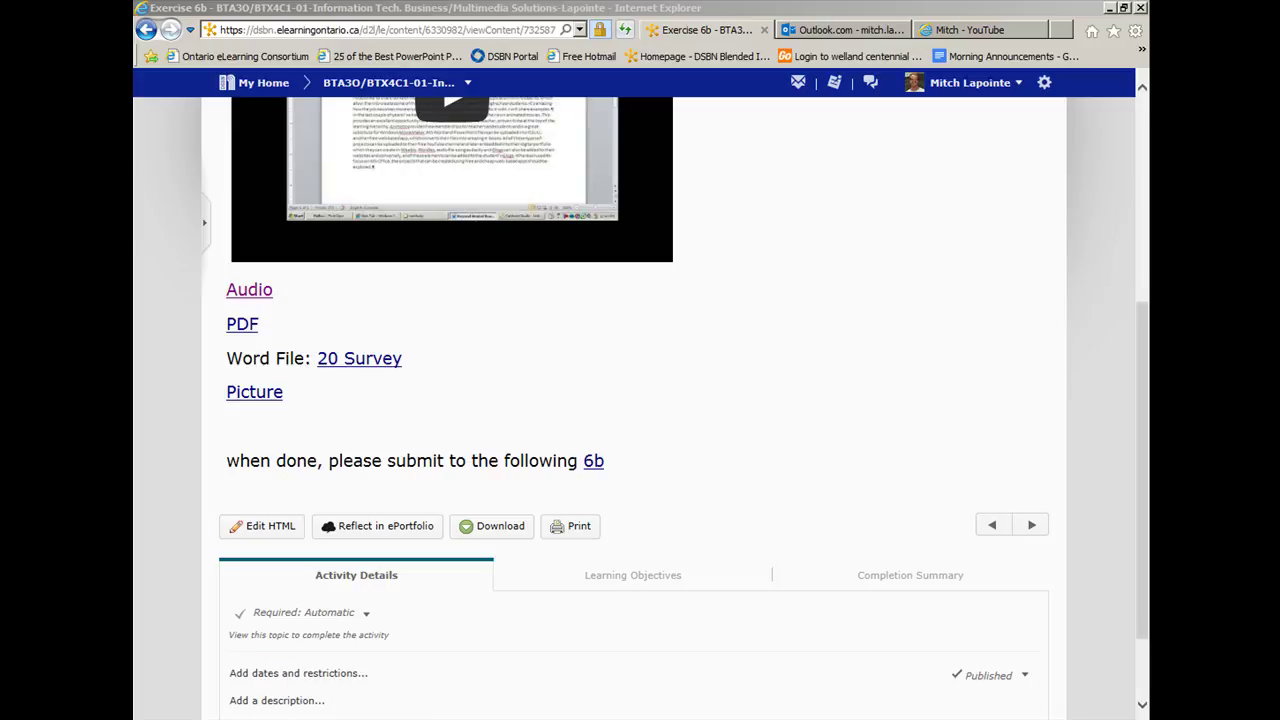
Step: Launch Word 2013 from the Microsoft Office 2013 program group
{"action": "left_click", "coordinate": [160, 719]}
{"action": "left_click", "coordinate": [174, 680]}
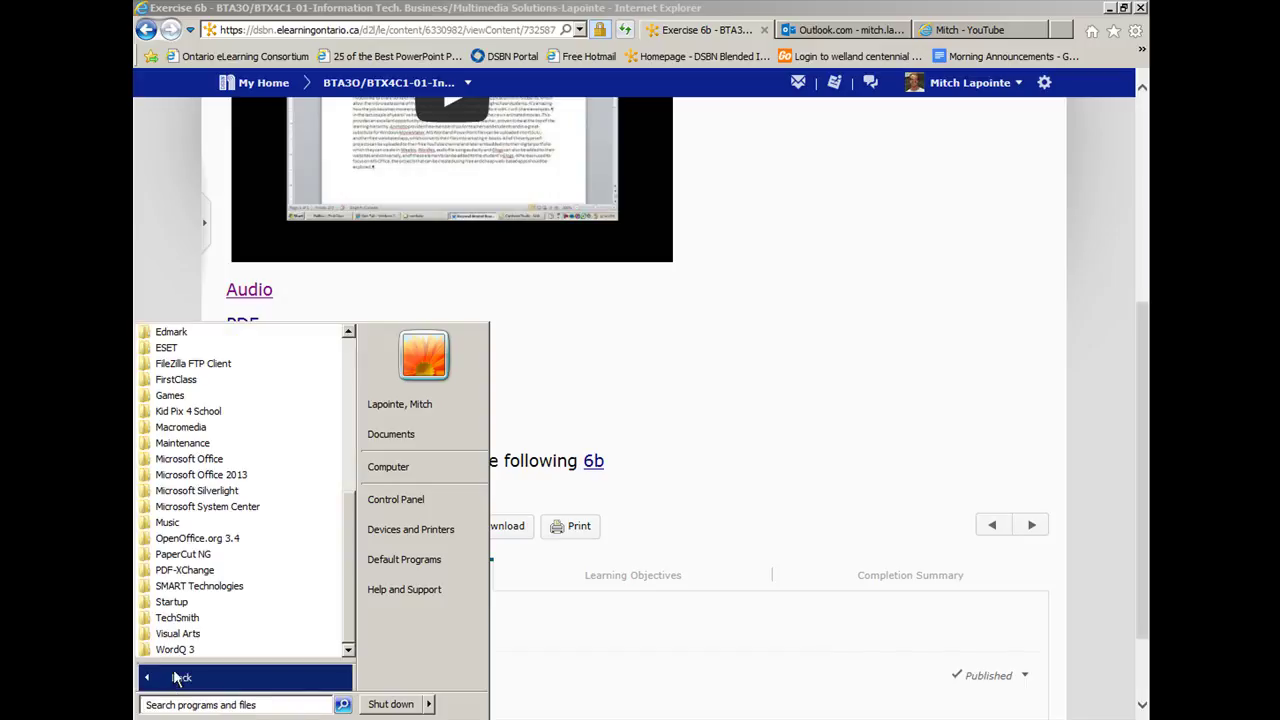
{"action": "left_click", "coordinate": [224, 474]}
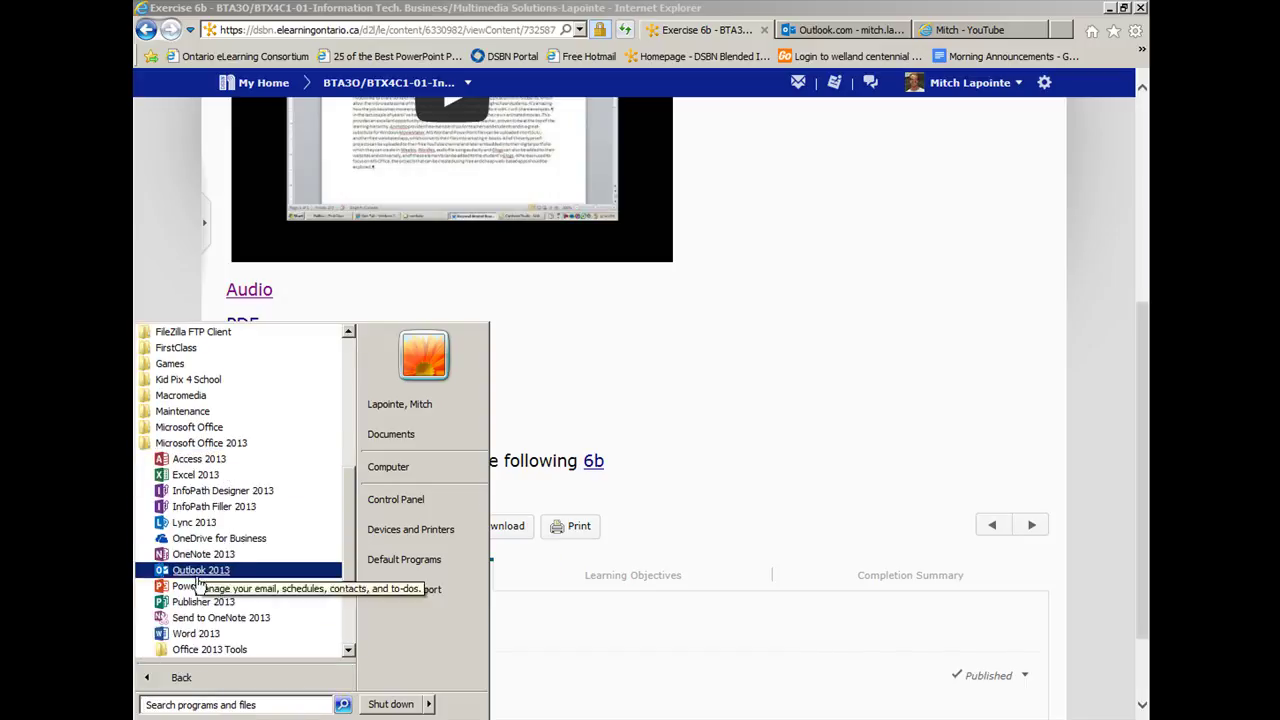
{"action": "left_click", "coordinate": [206, 635]}
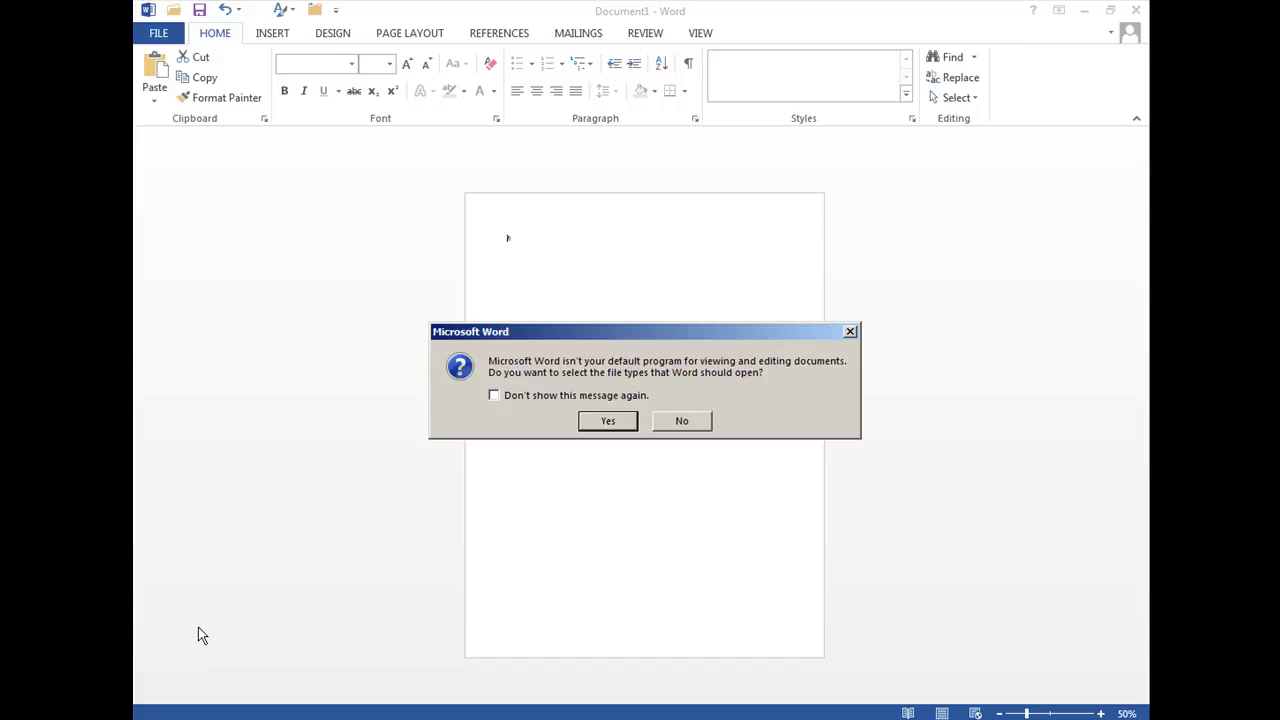
Step: Decline Word's default-program prompt, then play and pause the audio from VLC's taskbar thumbnail
{"action": "left_click", "coordinate": [619, 423]}
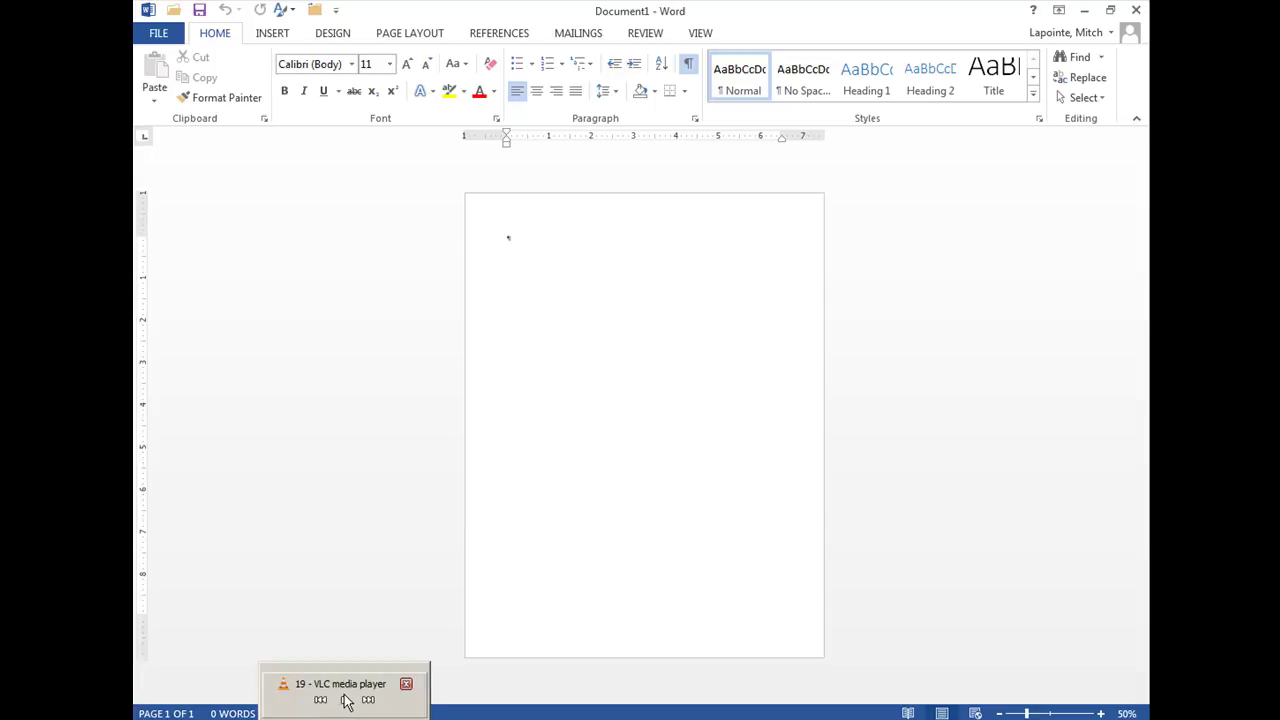
{"action": "mouse_move", "coordinate": [345, 712]}
{"action": "left_click", "coordinate": [345, 702]}
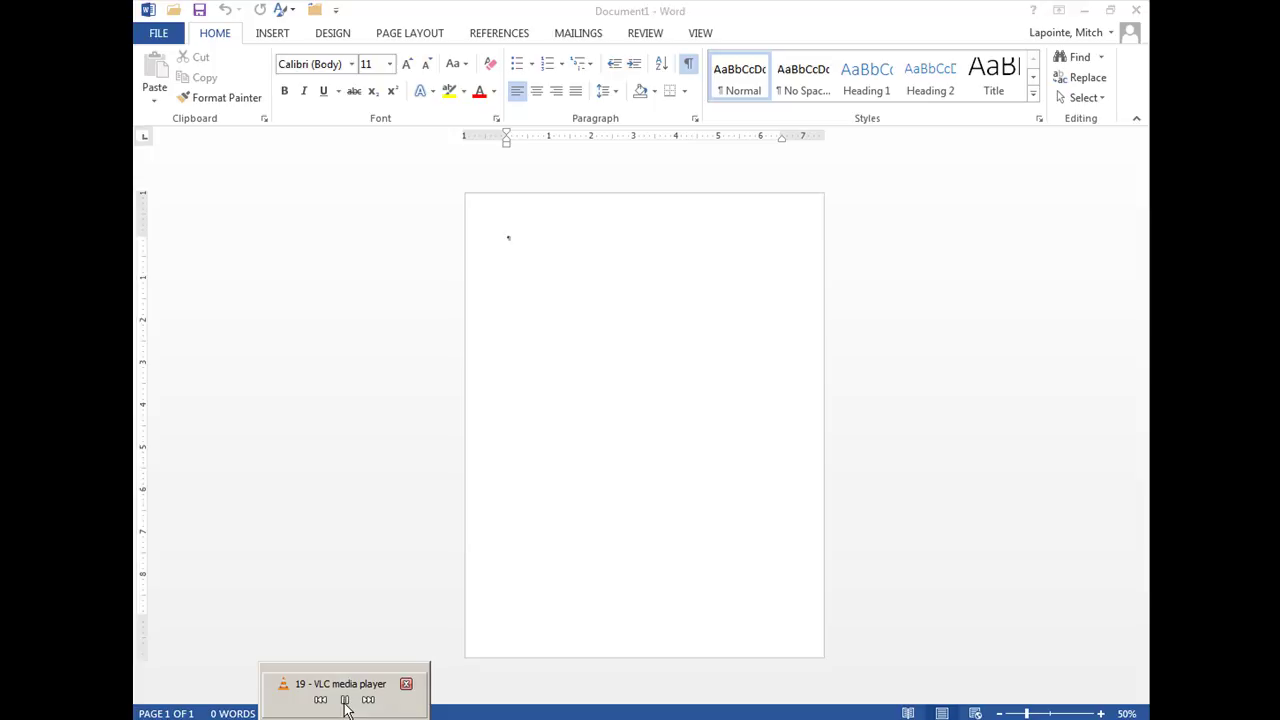
{"action": "left_click", "coordinate": [345, 702]}
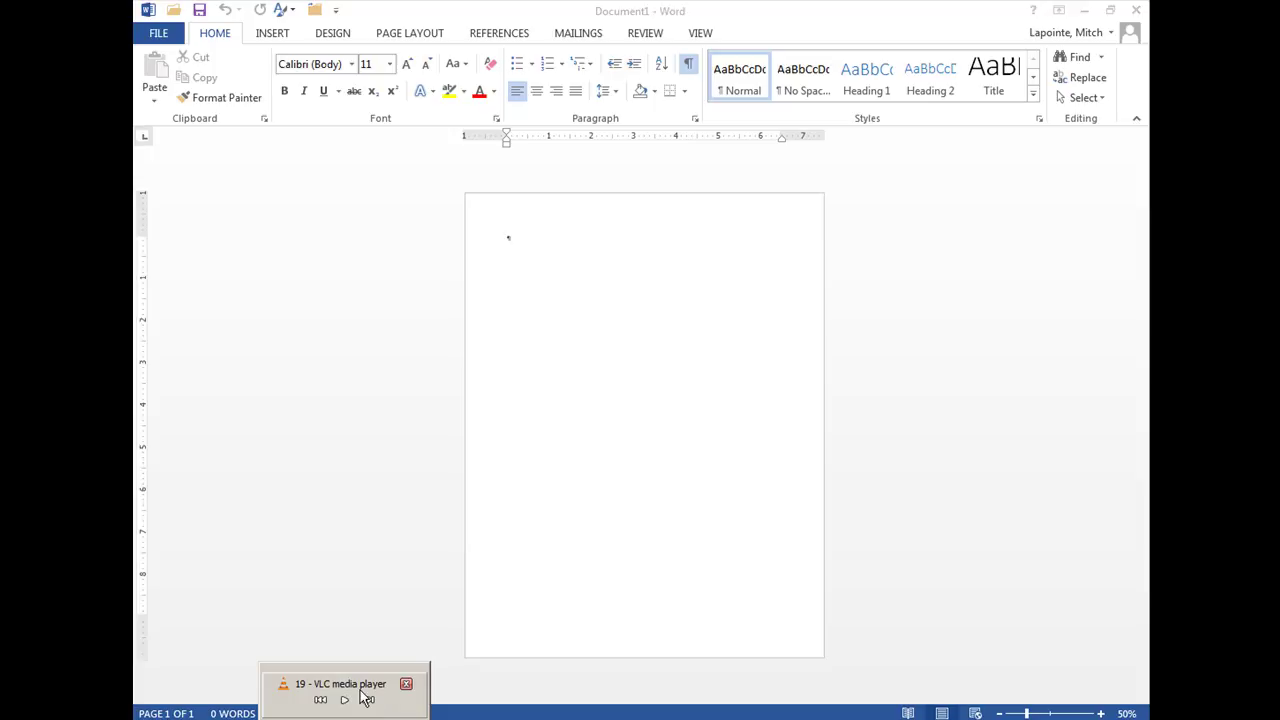